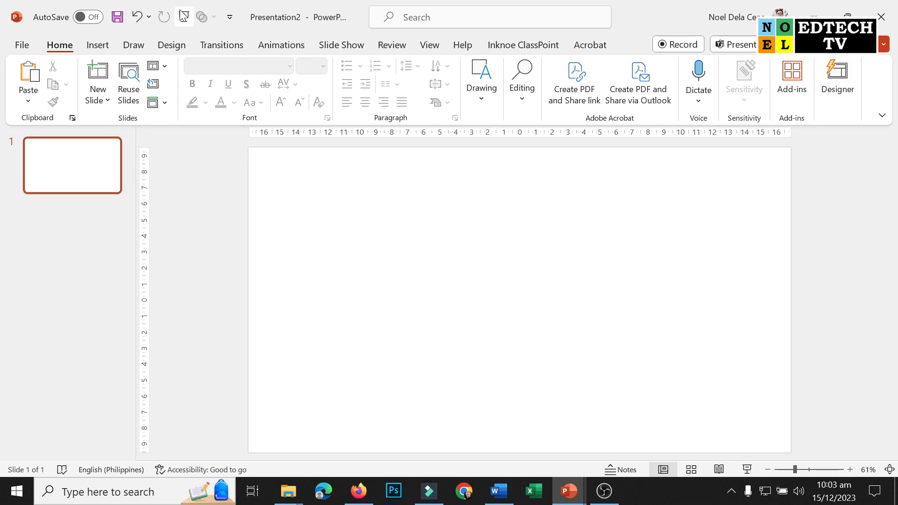
- Draw a rectangle about 10.45 cm wide and 7.18 cm high on the slide and move it closer to the centre
click(103, 47)
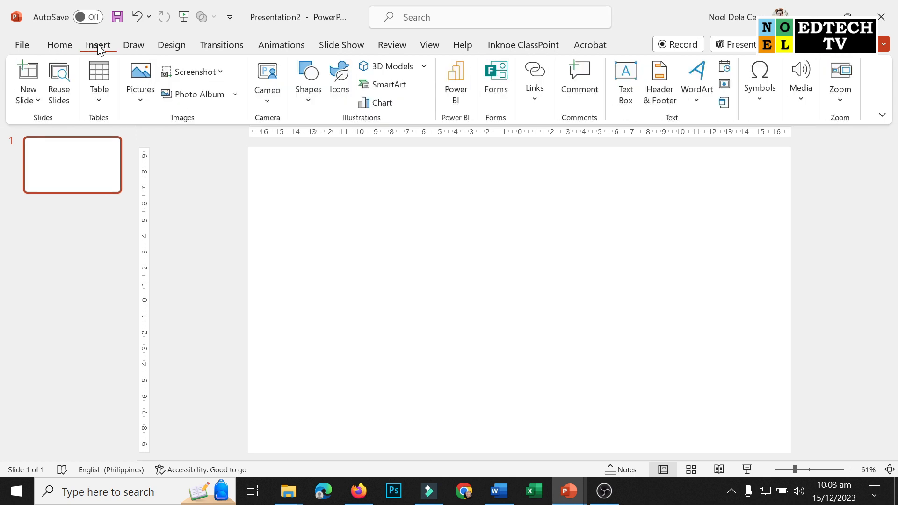
click(307, 95)
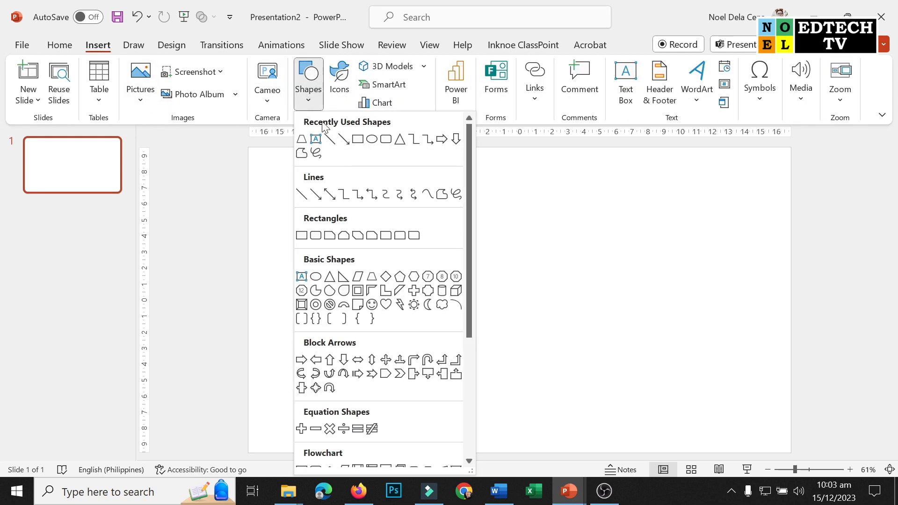
click(358, 139)
drag(309, 200, 477, 317)
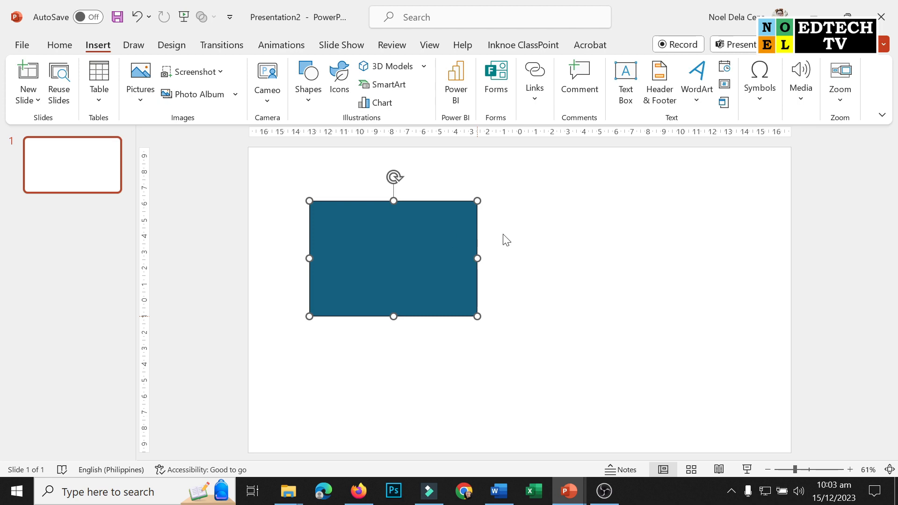
drag(421, 240, 500, 240)
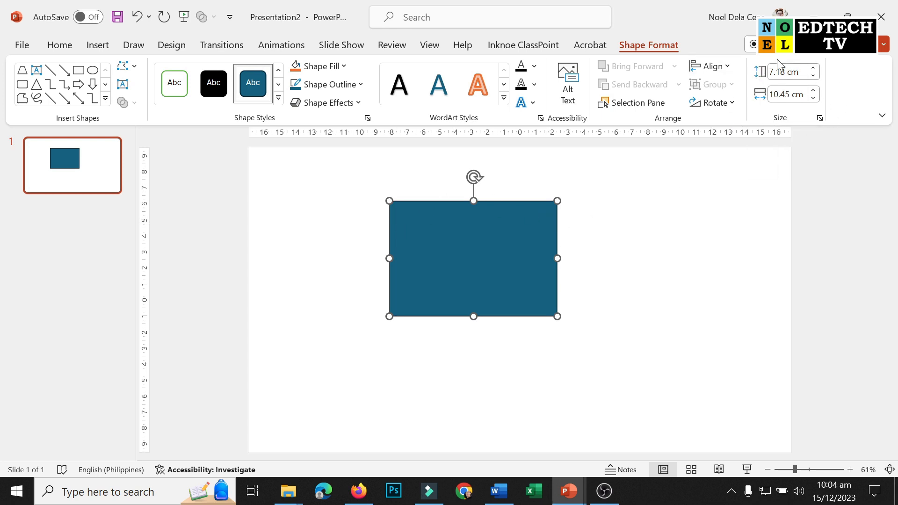
- Resize the rectangle to a 7 cm by 7 cm square and move it slightly closer to the slide's centre
click(785, 73)
drag(786, 73, 758, 80)
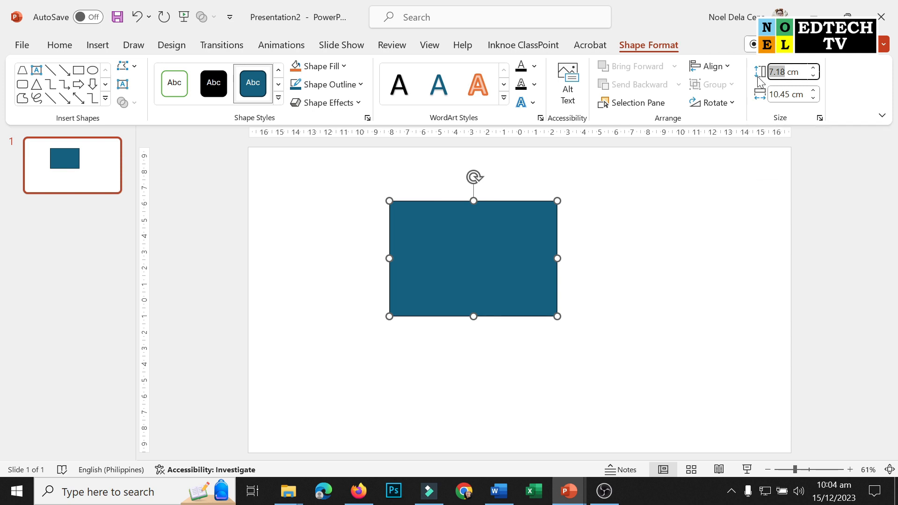
text(7)
click(790, 94)
drag(769, 94, 790, 94)
text(7)
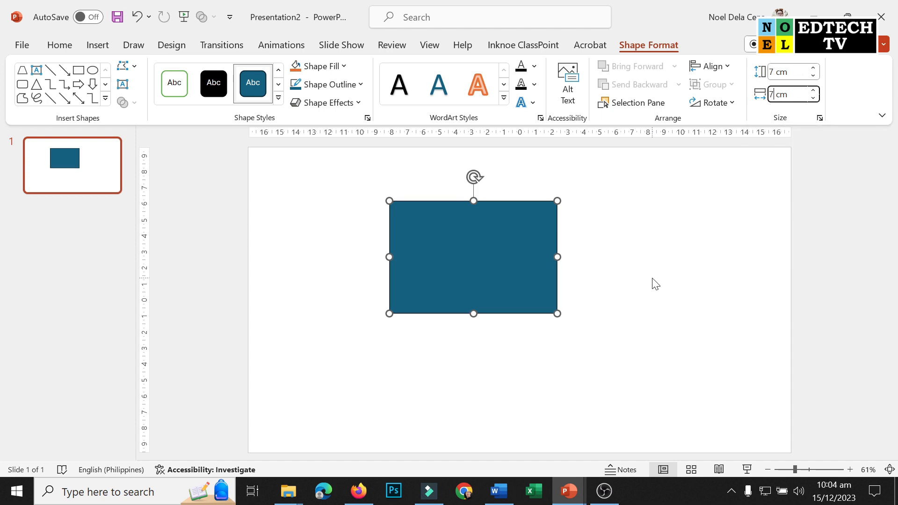
key(Return)
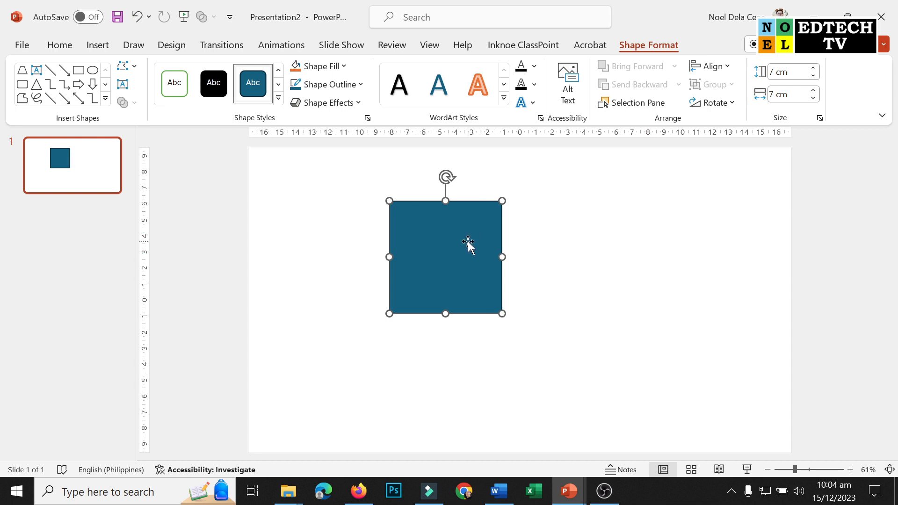
drag(467, 240, 506, 238)
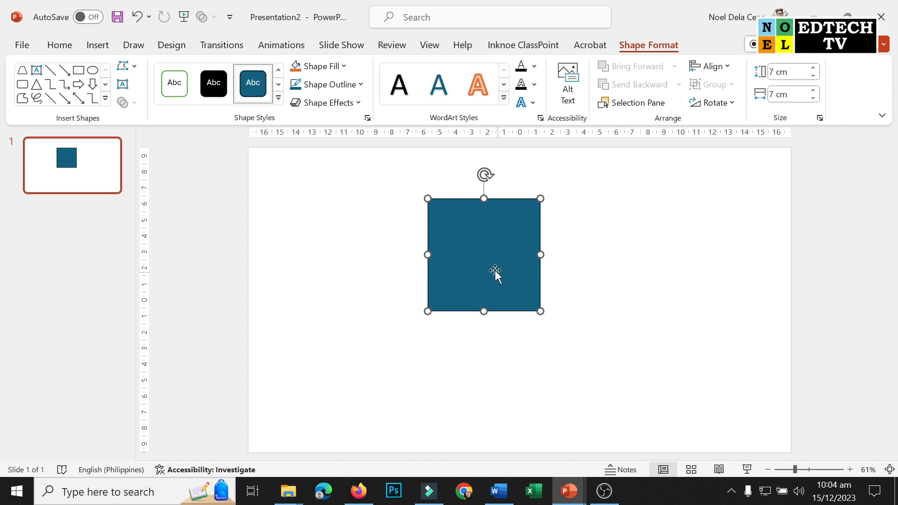
- Apply the parallel 3-D rotation preset with X 306.5°, Y 301.3° and Z 57.6° to the square
right_click(491, 238)
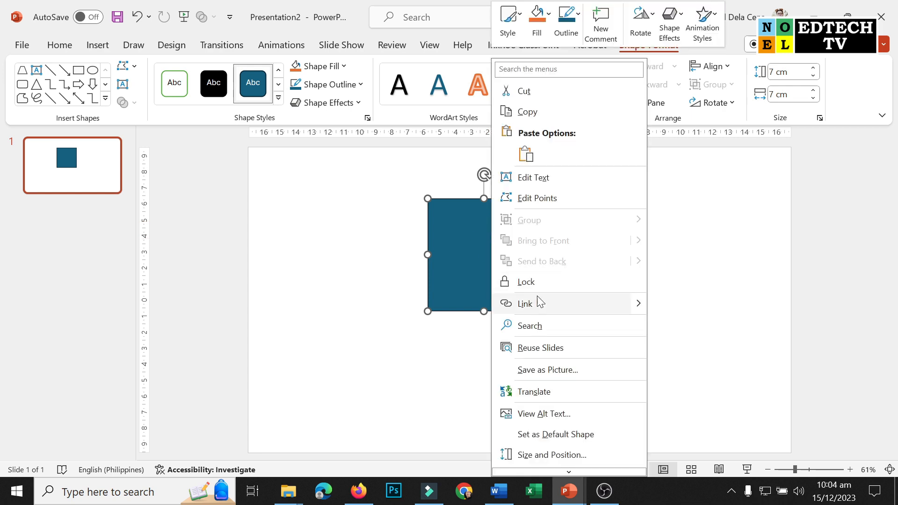
scroll(565, 346, down, 2)
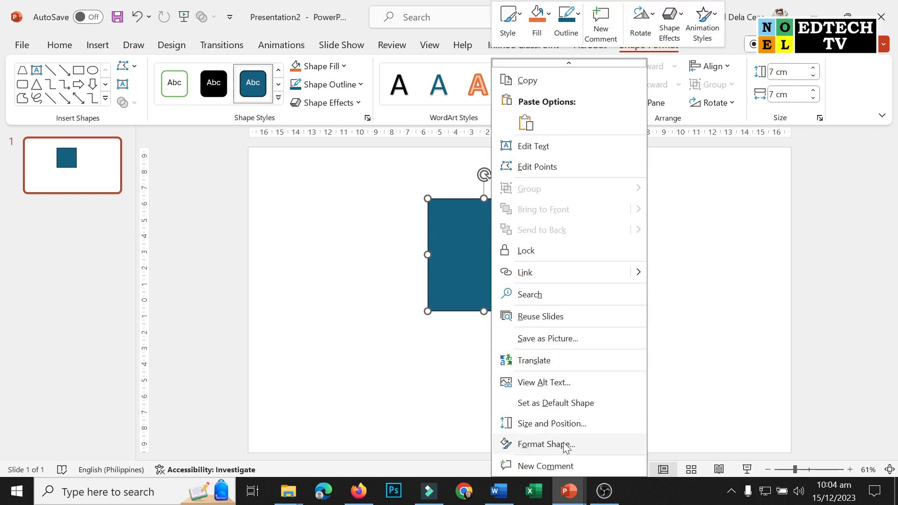
click(546, 443)
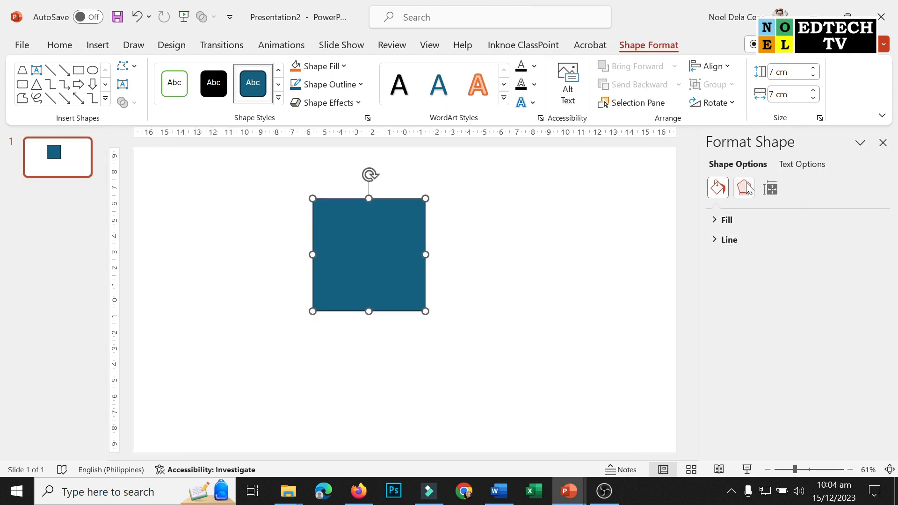
click(744, 189)
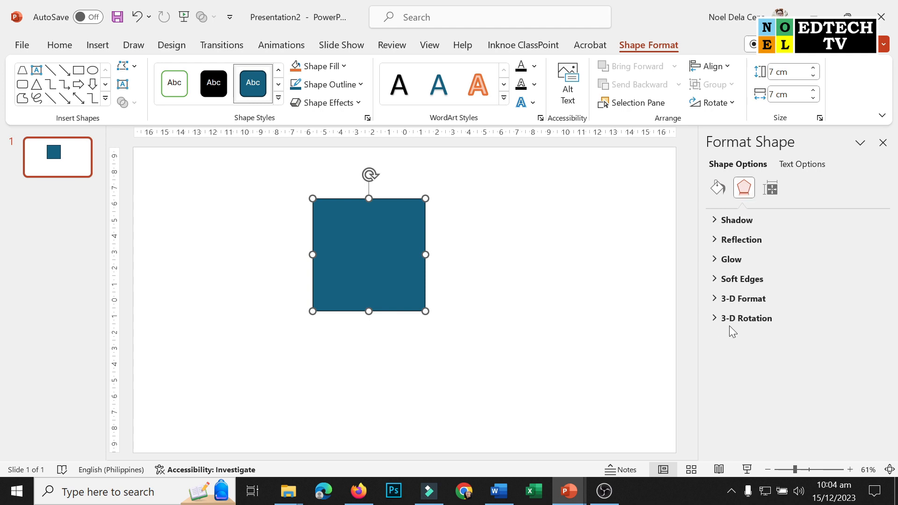
click(714, 321)
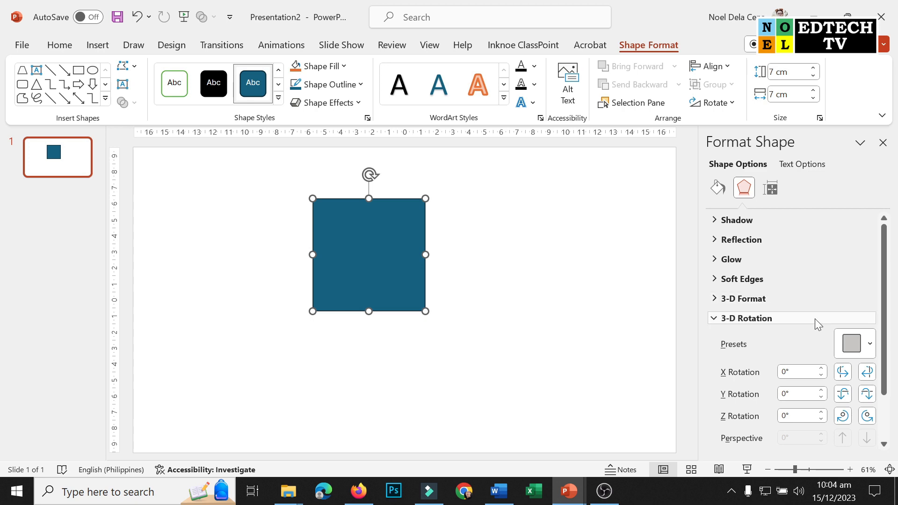
click(869, 344)
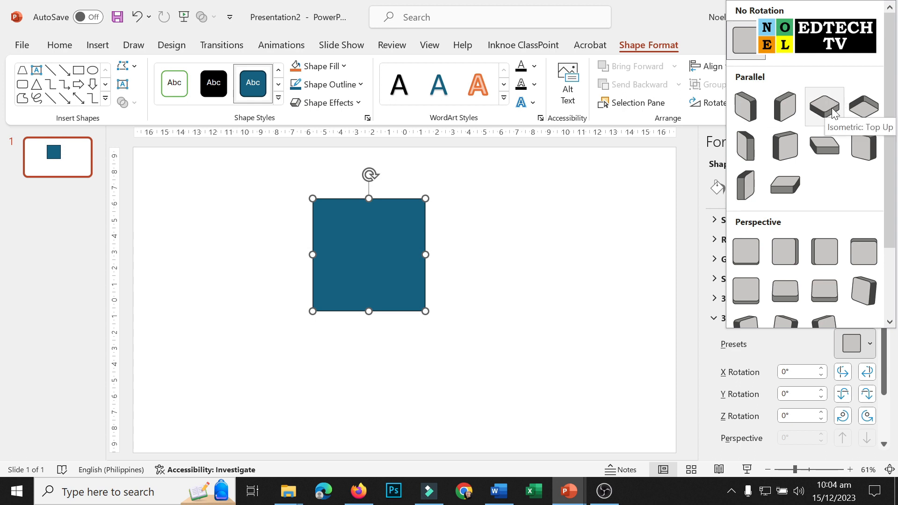
click(823, 148)
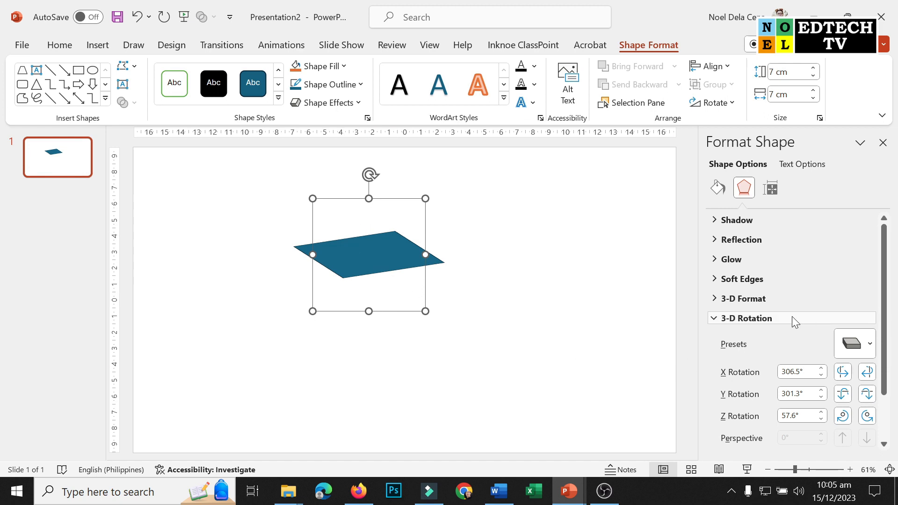
- Set the 3-D format depth of the rotated square to 100 pt
click(713, 321)
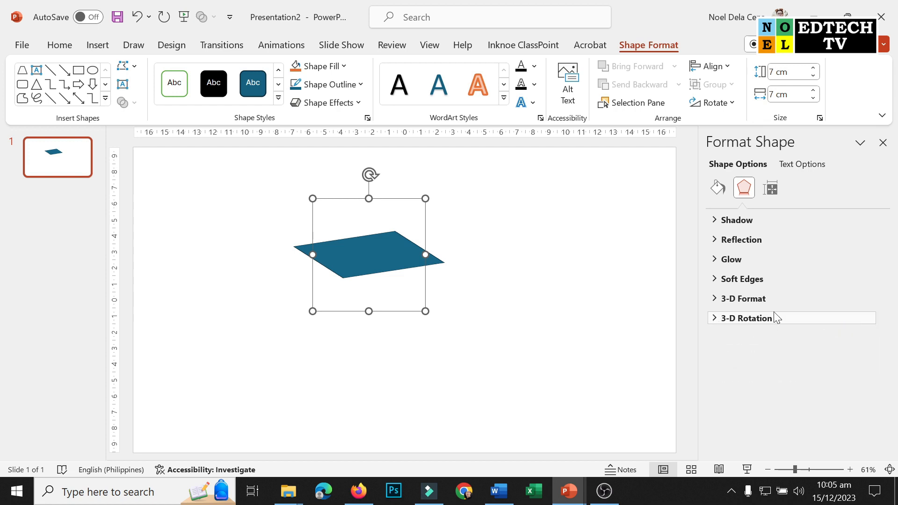
click(714, 302)
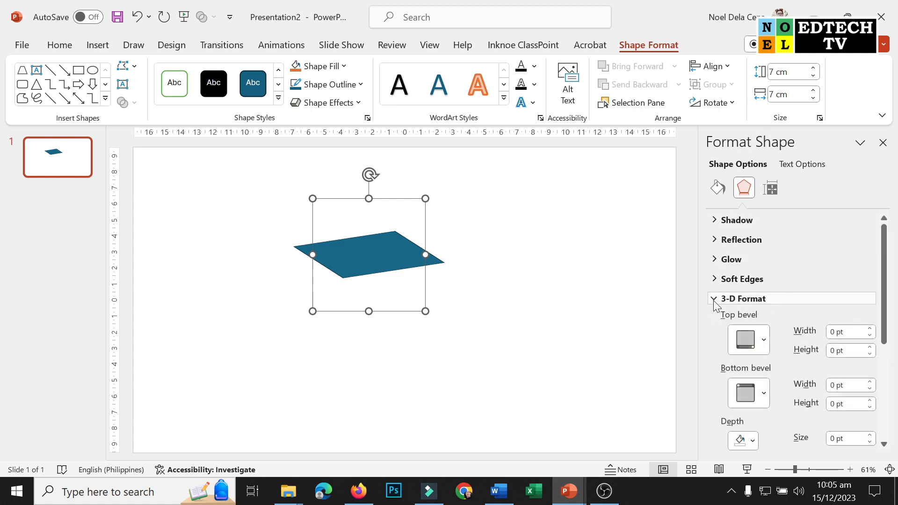
scroll(785, 307, down, 3)
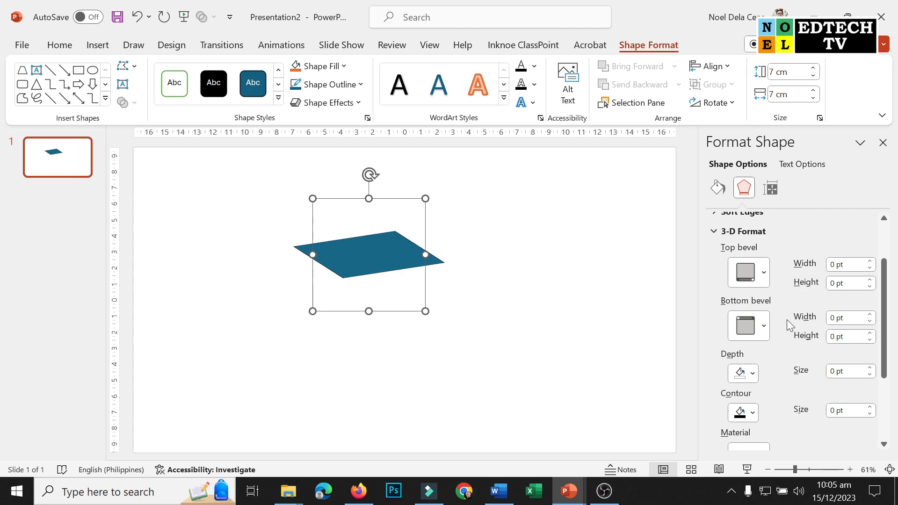
scroll(772, 402, down, 2)
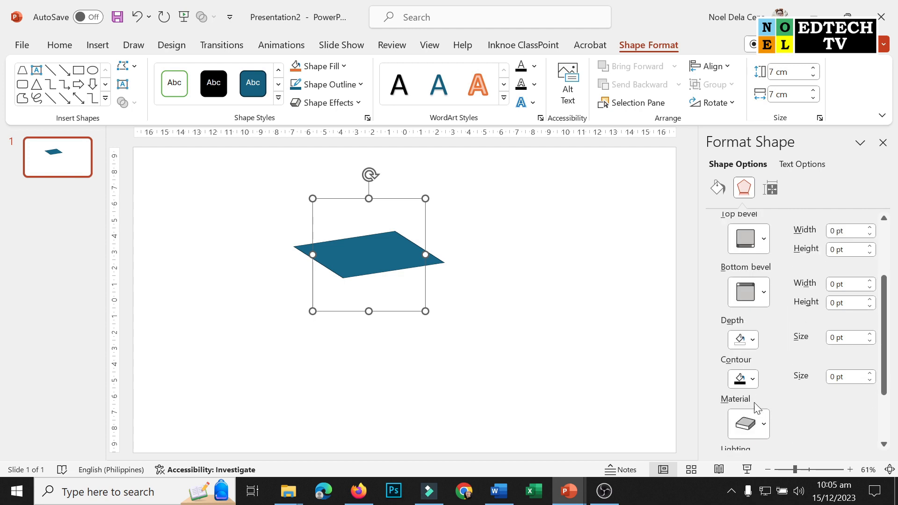
click(768, 432)
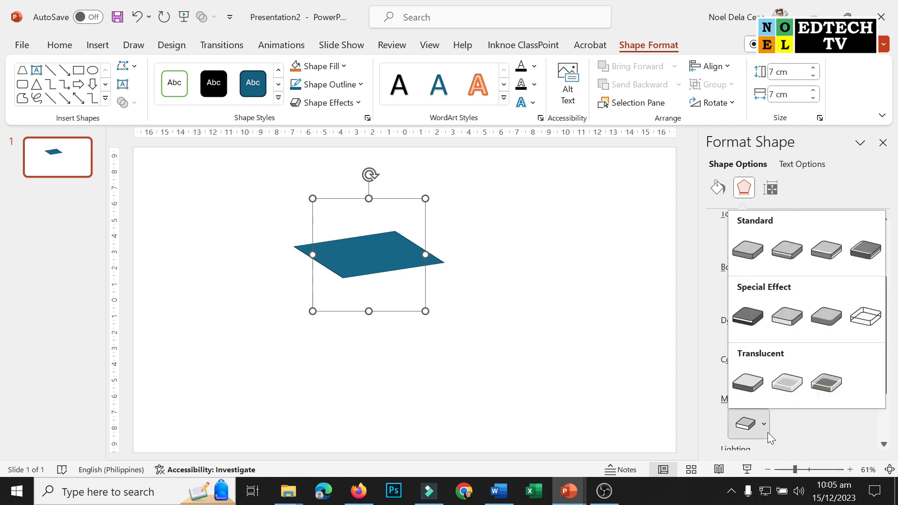
click(761, 431)
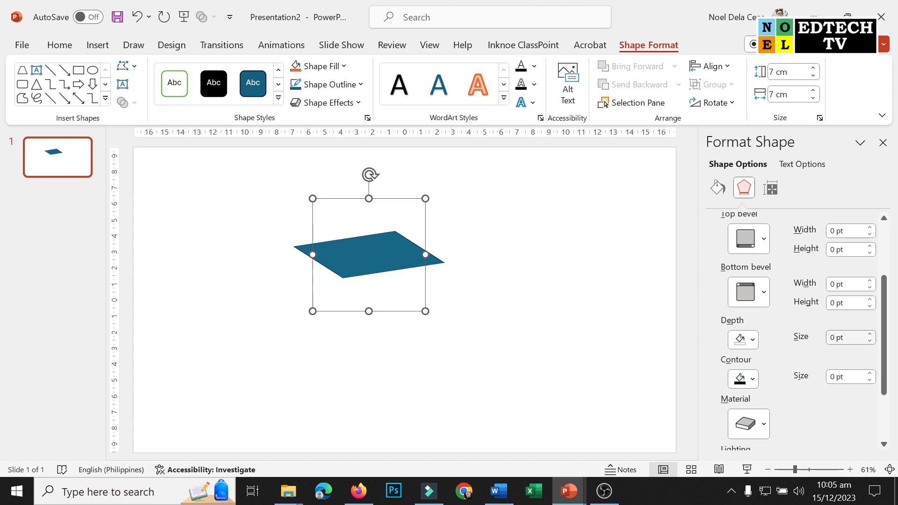
drag(835, 338, 825, 340)
text(100)
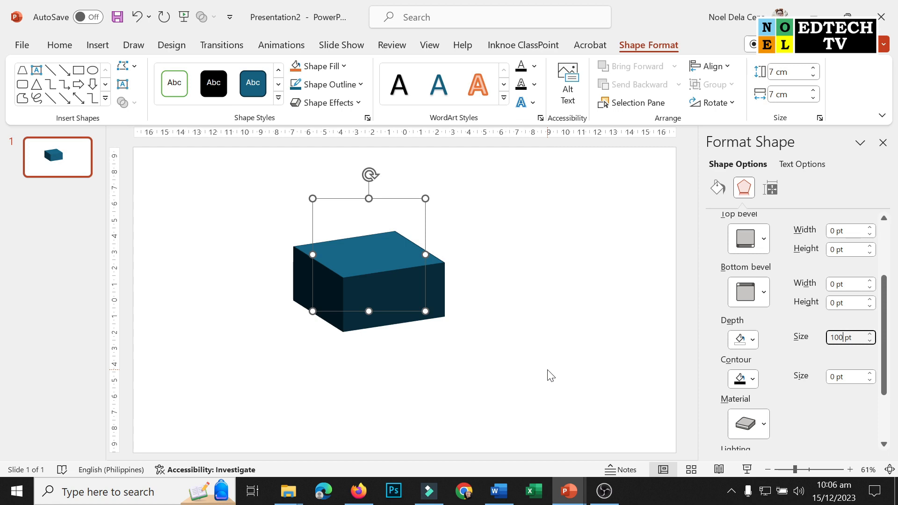
- Increase the block's 3-D depth in small increments to 103.5 pt
click(870, 333)
click(869, 334)
click(869, 334)
click(870, 334)
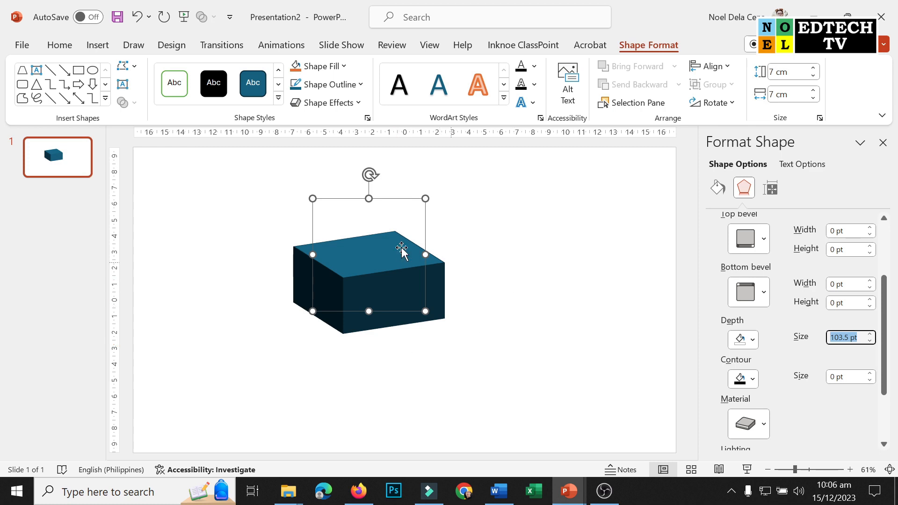
- Draw a vertical straight line about 7.53 cm long downward from the front corner of the block's top face
click(54, 74)
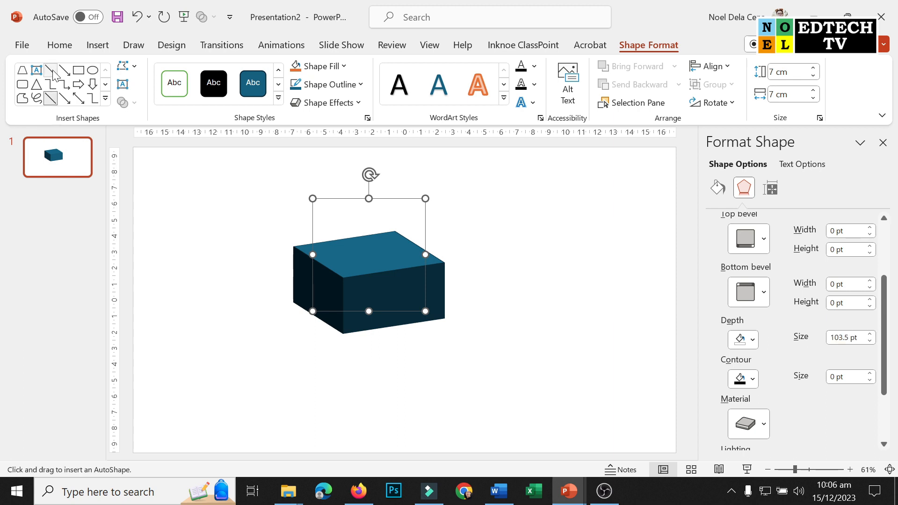
key(Escape)
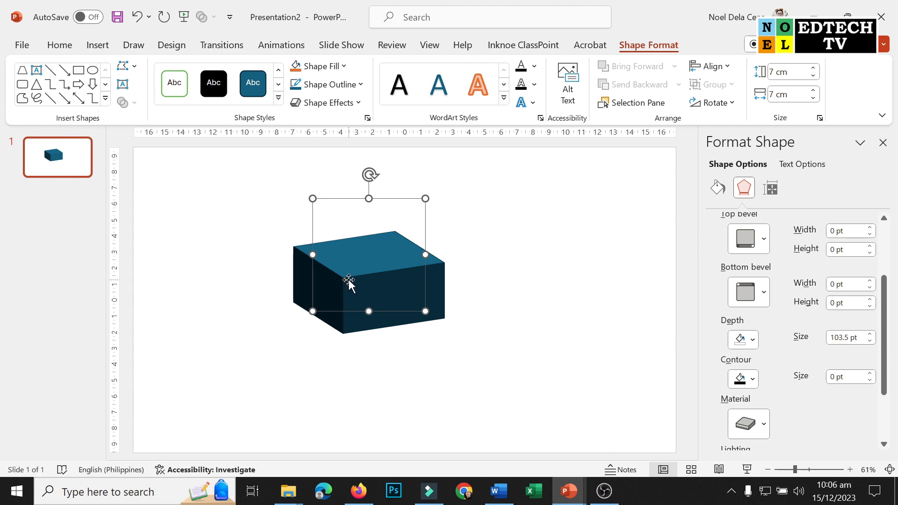
click(246, 234)
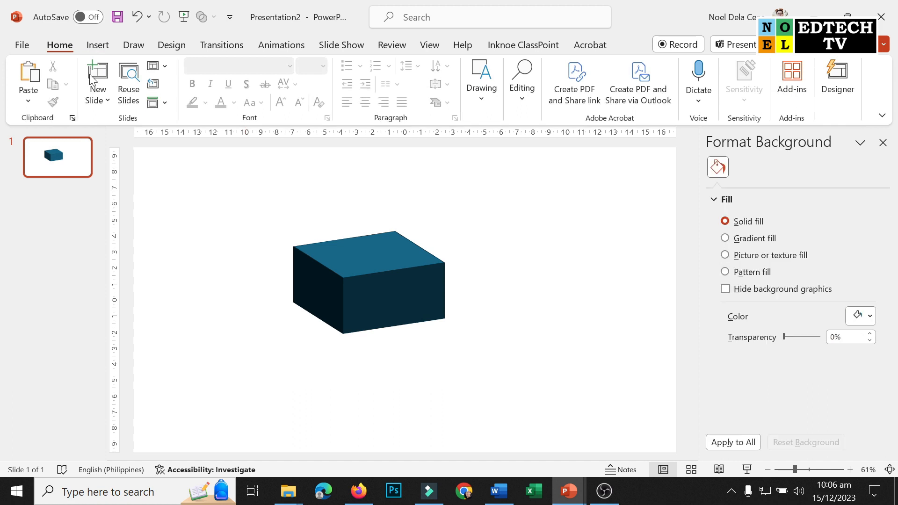
click(97, 45)
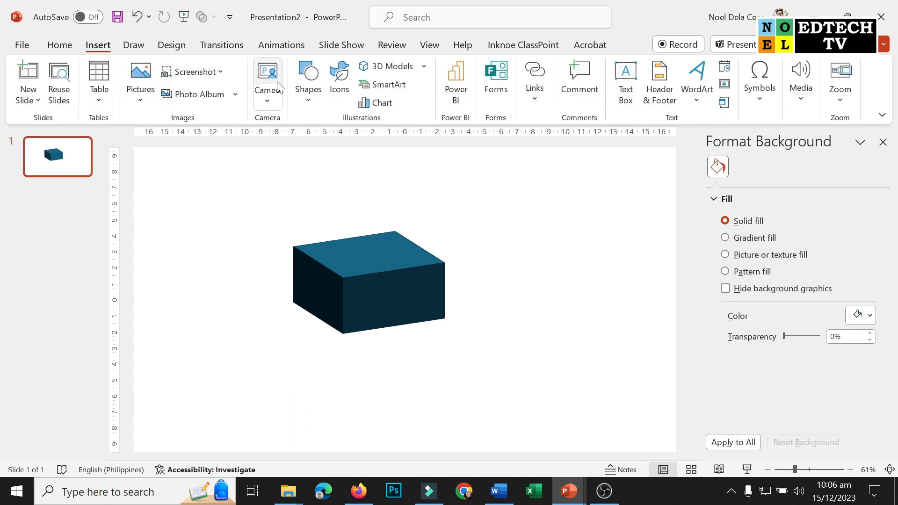
click(310, 92)
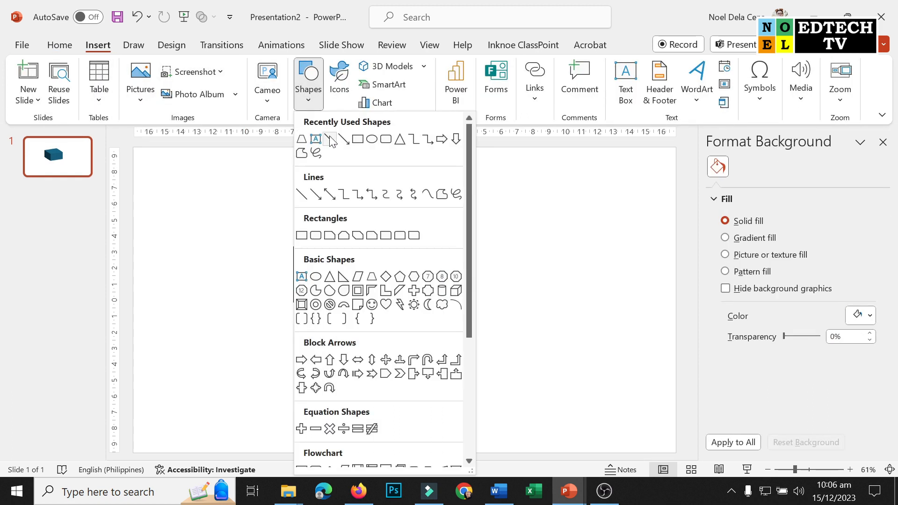
click(331, 139)
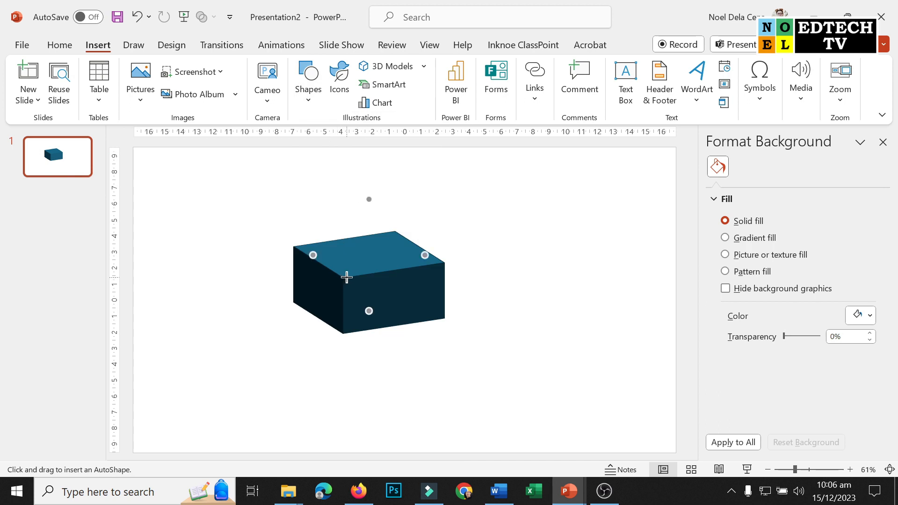
drag(346, 276, 343, 399)
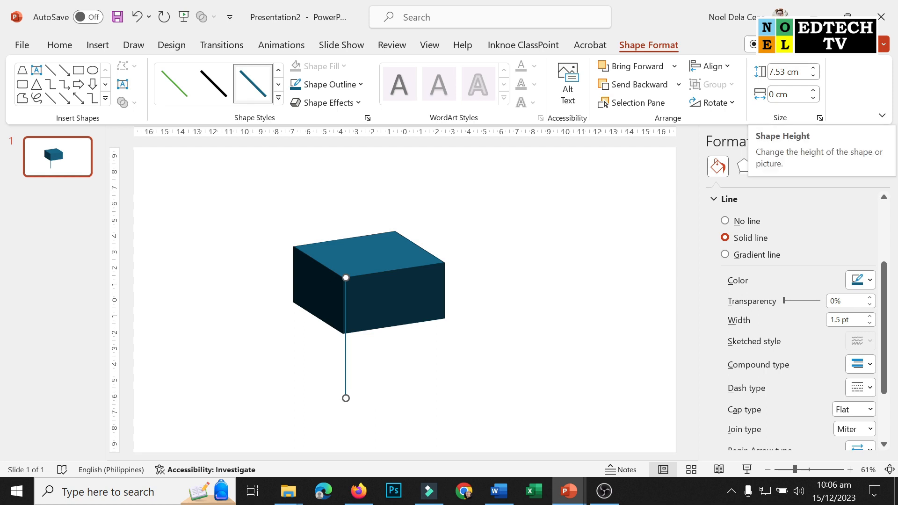
- Set the vertical line's height to 7 cm and apply the black line style to it
drag(770, 72, 786, 73)
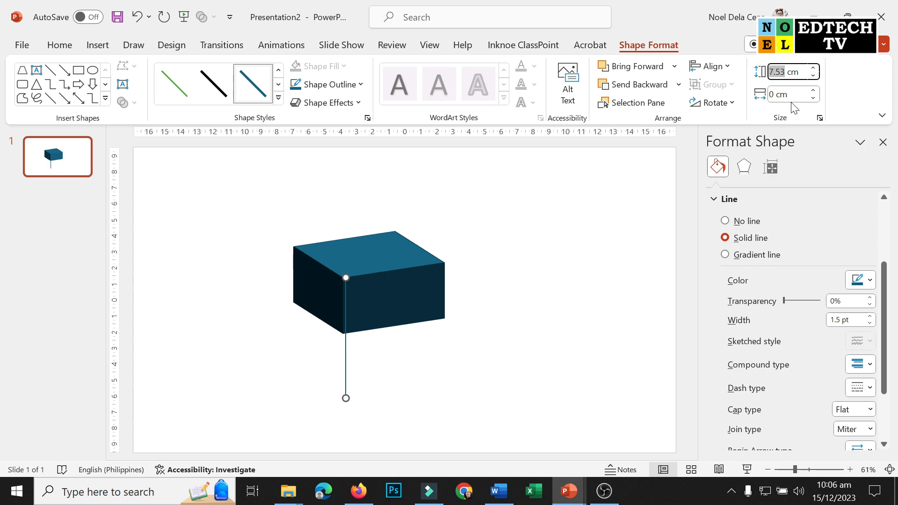
text(7)
key(Return)
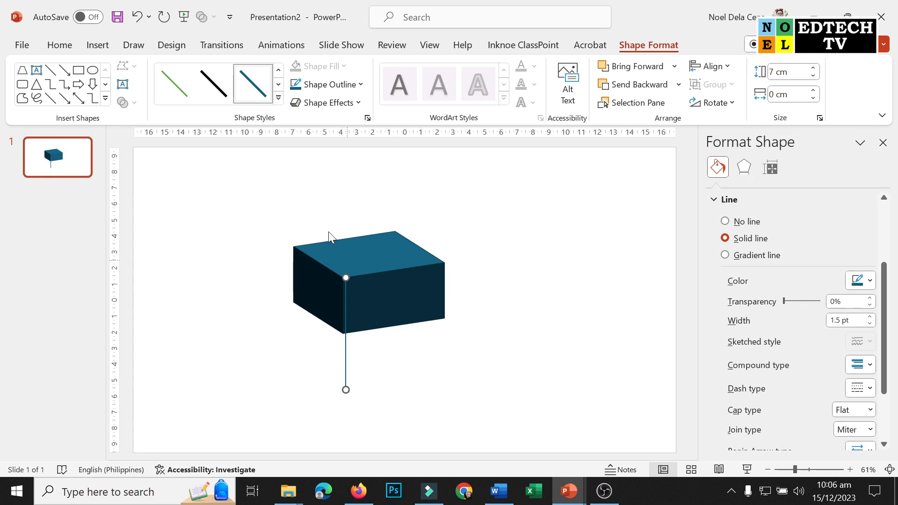
click(216, 88)
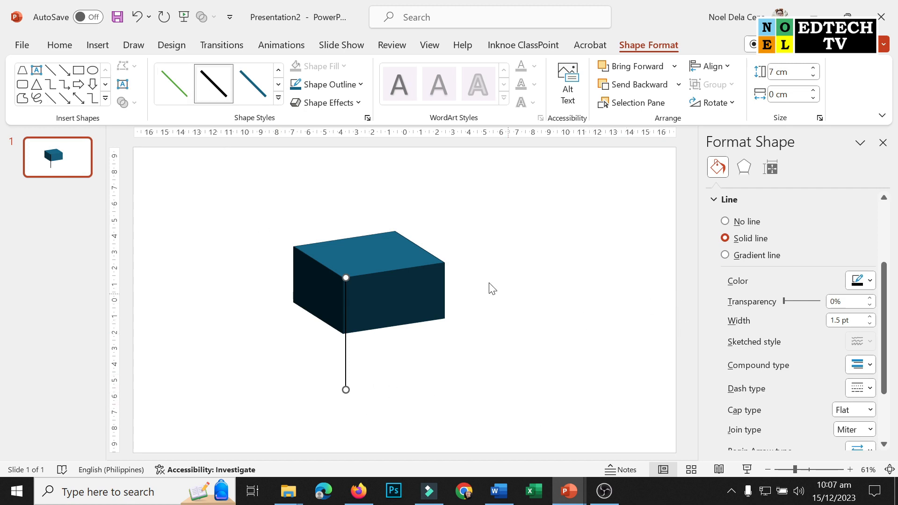
- Increase the block's 3-D depth in small increments to 207.5 pt, matching the lower end of the guide line
click(391, 281)
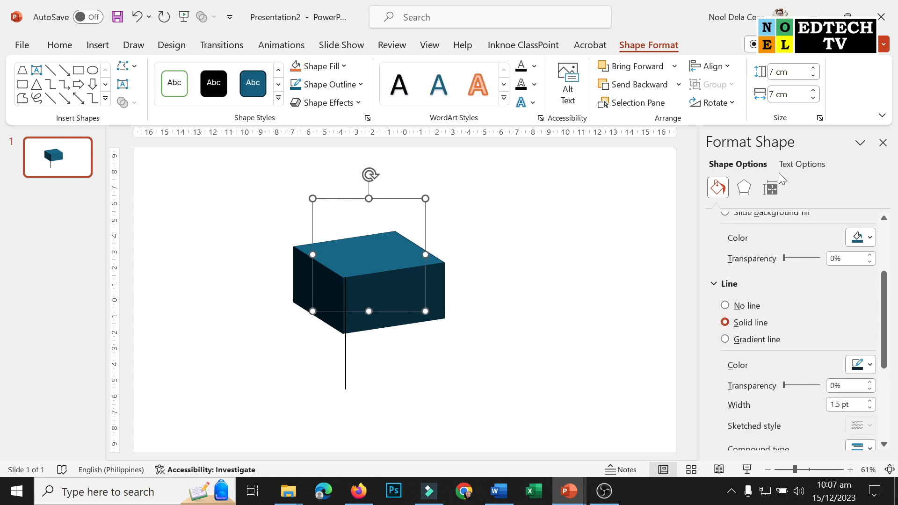
click(747, 189)
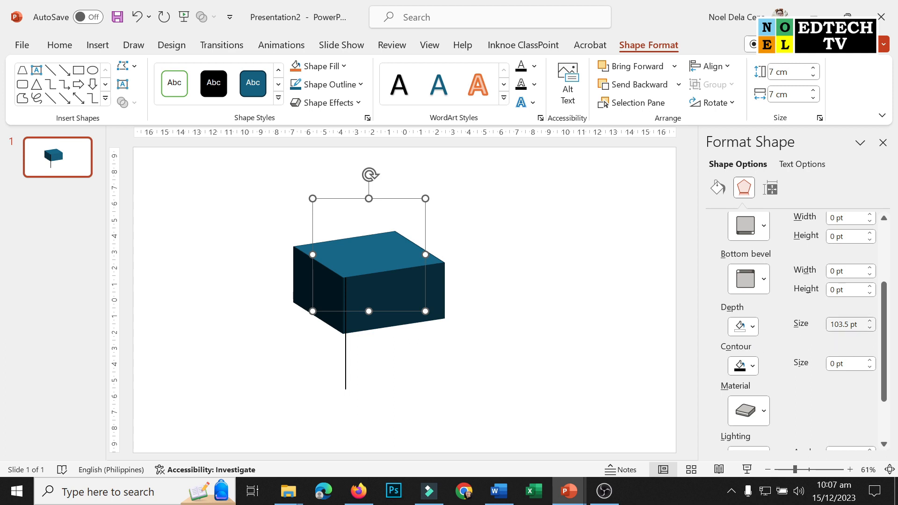
click(871, 321)
click(871, 321)
click(871, 322)
click(870, 321)
click(871, 322)
click(871, 321)
click(870, 321)
click(871, 321)
click(871, 321)
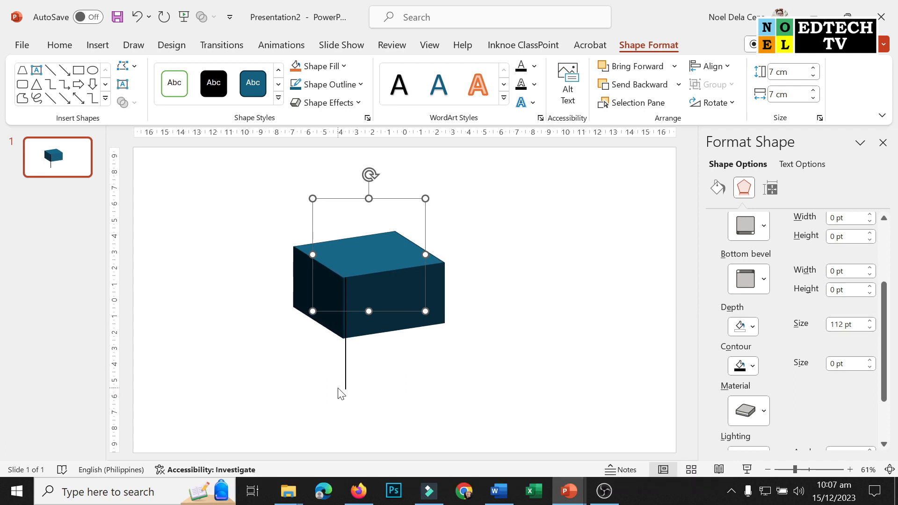
click(870, 322)
click(871, 322)
click(871, 321)
click(870, 321)
click(871, 321)
click(871, 321)
click(871, 321)
click(870, 321)
click(871, 321)
click(871, 322)
click(870, 321)
click(871, 321)
click(870, 321)
click(870, 321)
click(871, 321)
click(870, 321)
click(870, 322)
click(871, 321)
click(870, 321)
click(871, 321)
click(871, 321)
click(871, 322)
click(871, 322)
click(871, 321)
click(870, 322)
click(870, 321)
click(871, 321)
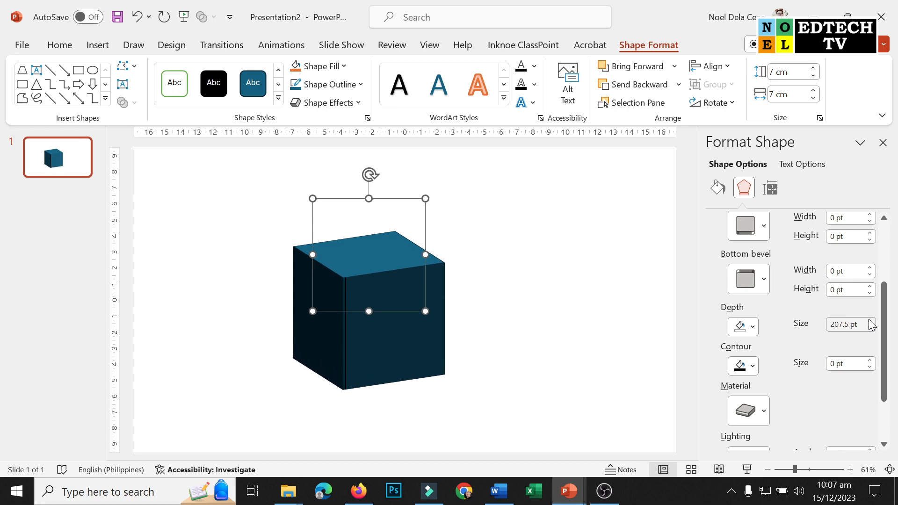
click(513, 387)
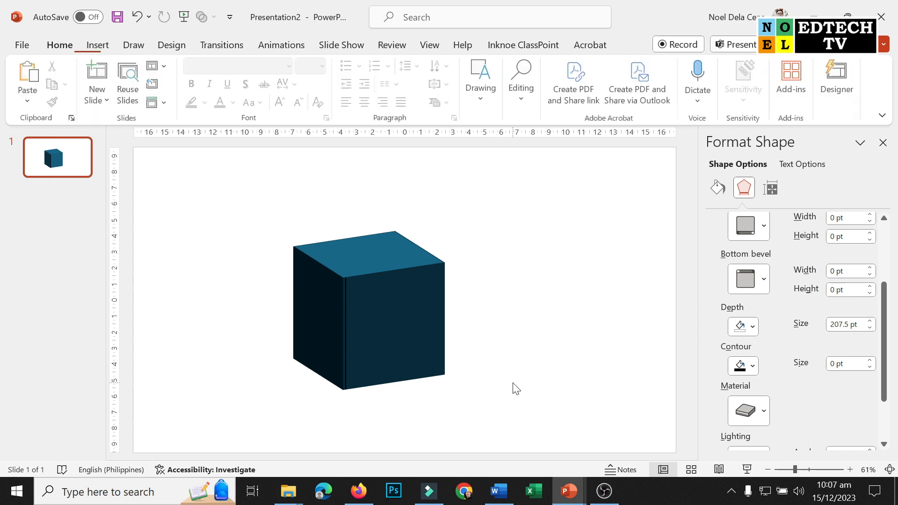
- Move the cube clear of the vertical guide line and delete the line
drag(390, 289, 531, 260)
drag(300, 238, 389, 416)
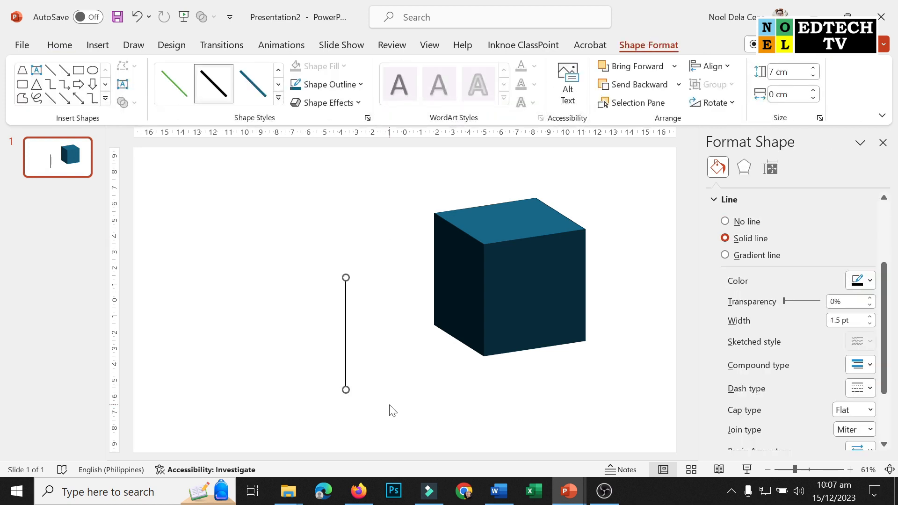
key(Delete)
- Move the cube to the left half of the slide and place a duplicate level with it in the right half
click(531, 252)
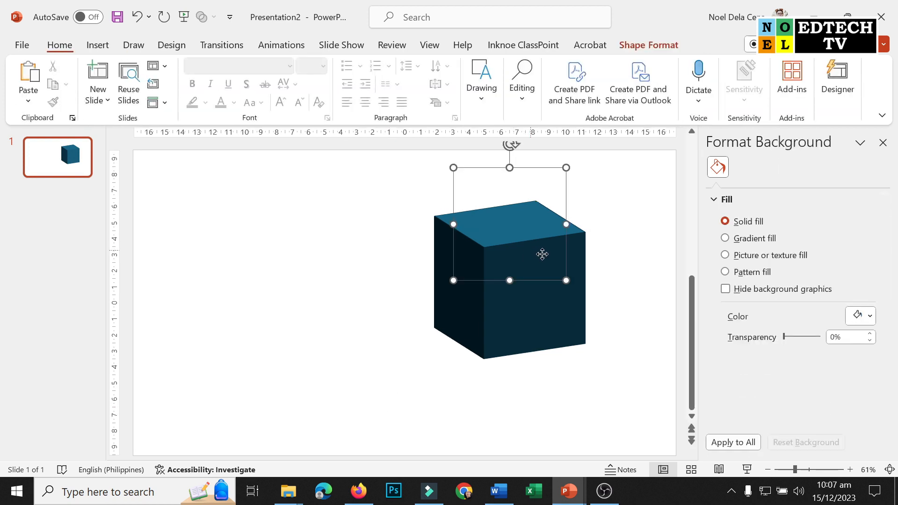
drag(534, 255, 280, 267)
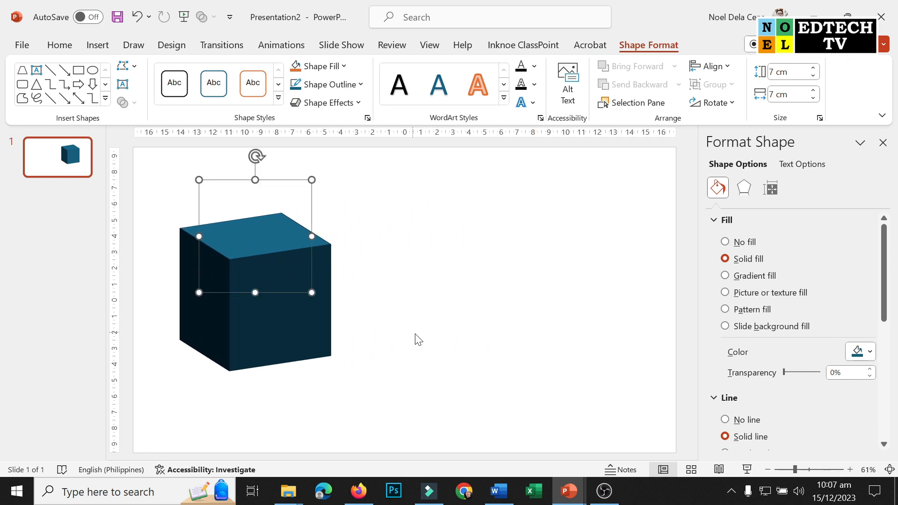
right_click(259, 253)
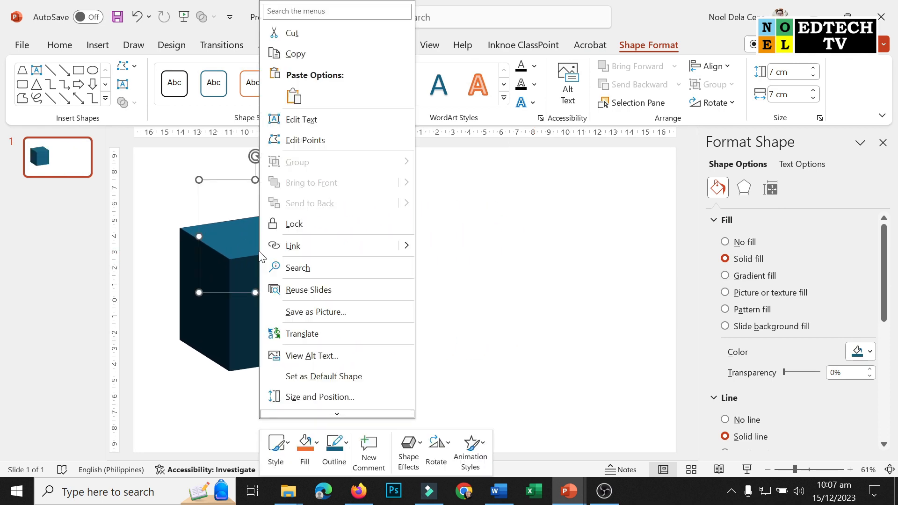
click(478, 276)
key(ctrl+d)
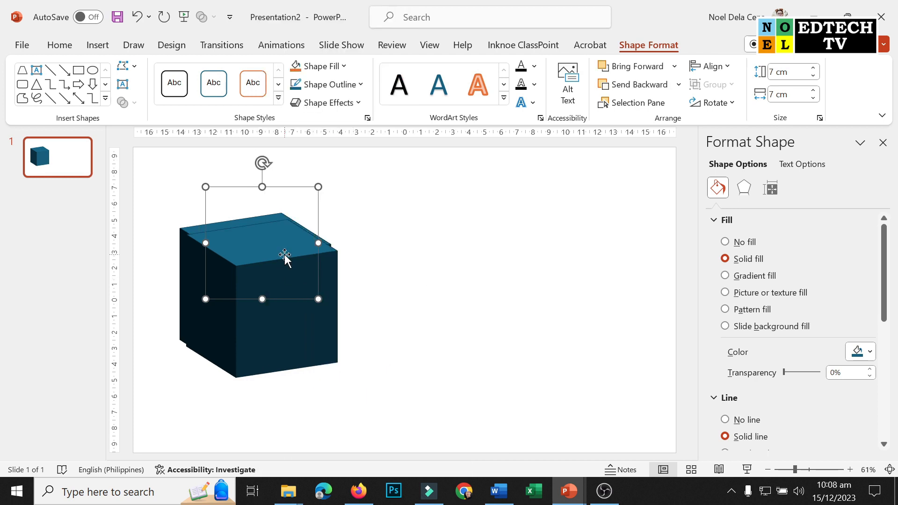
drag(285, 255, 527, 251)
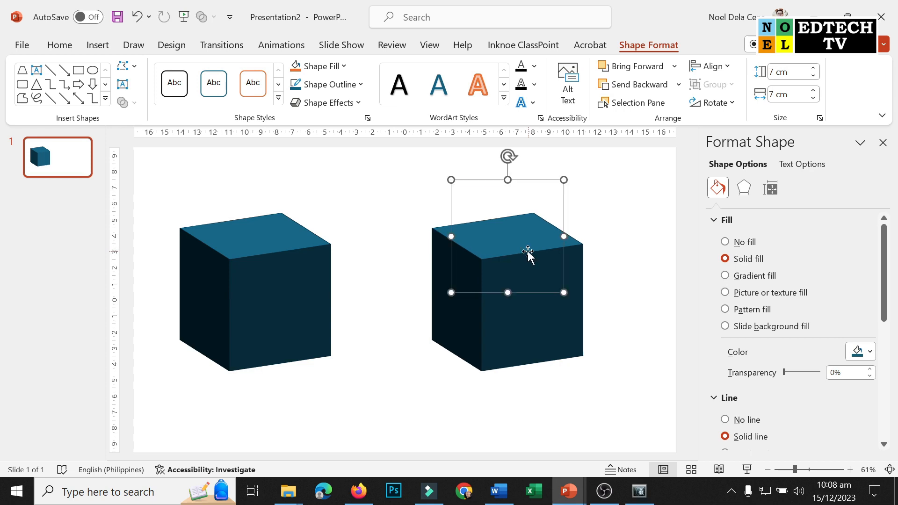
click(624, 228)
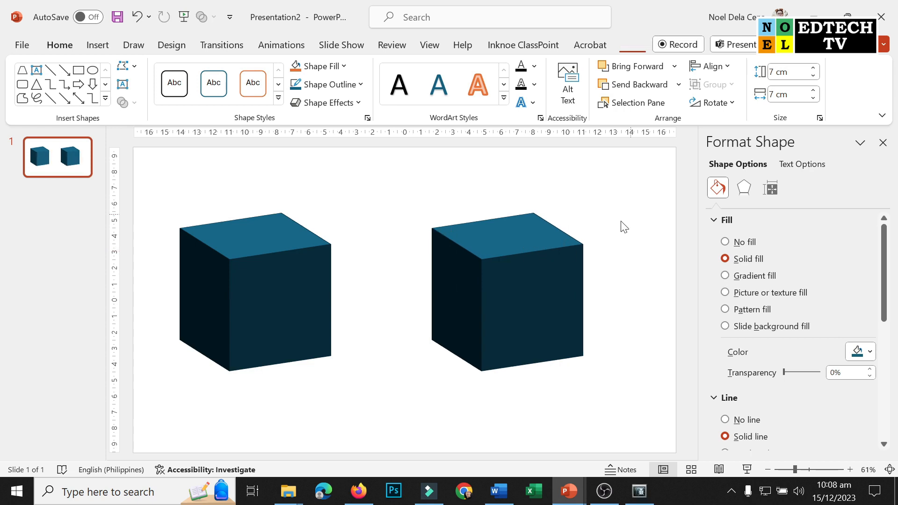
click(300, 254)
shift+click(580, 318)
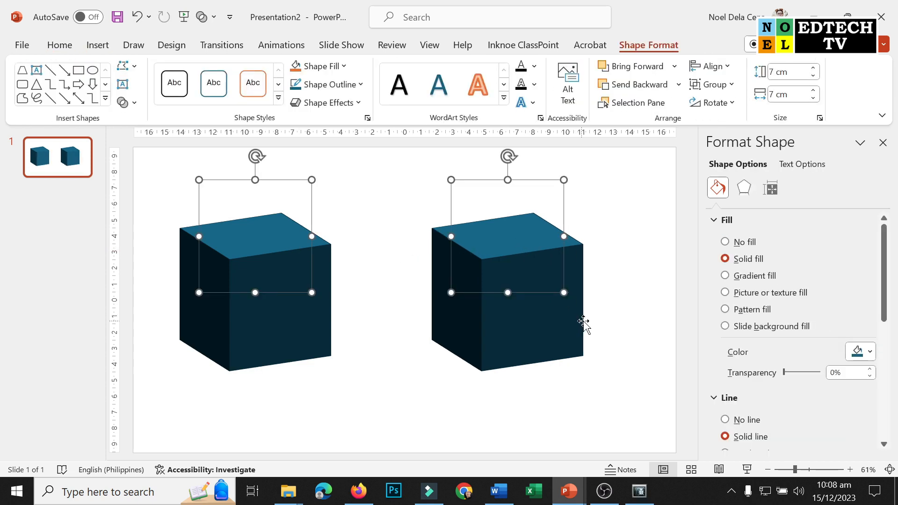
click(619, 246)
- Change the 3-D format material of the duplicate cube on the right to the wireframe special effect
click(504, 251)
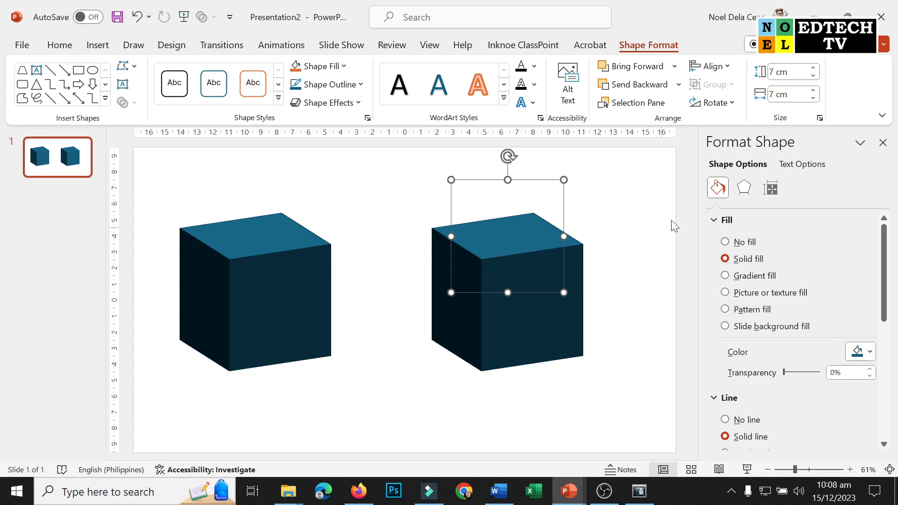
click(745, 189)
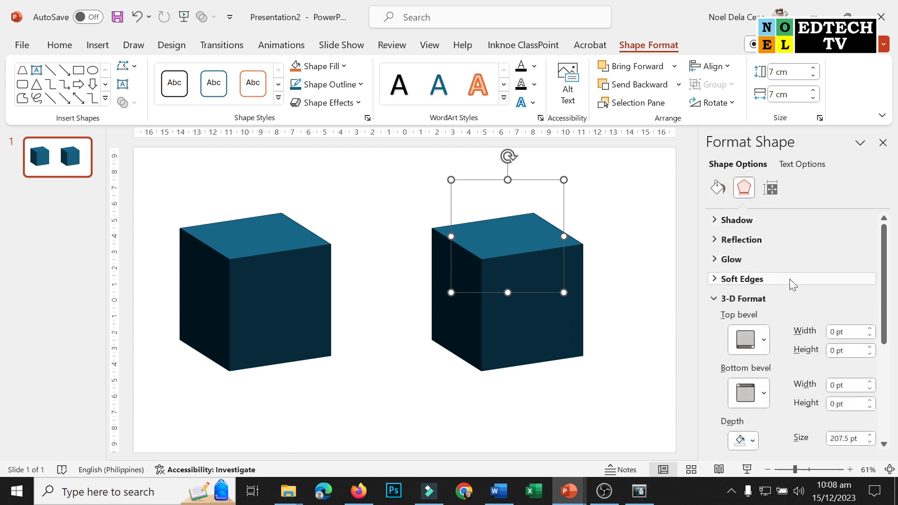
scroll(789, 279, down, 1)
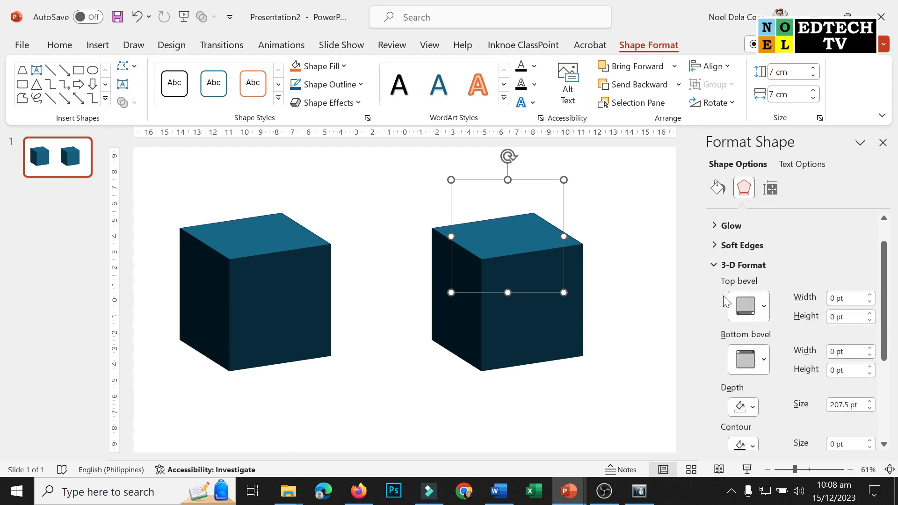
scroll(781, 308, down, 3)
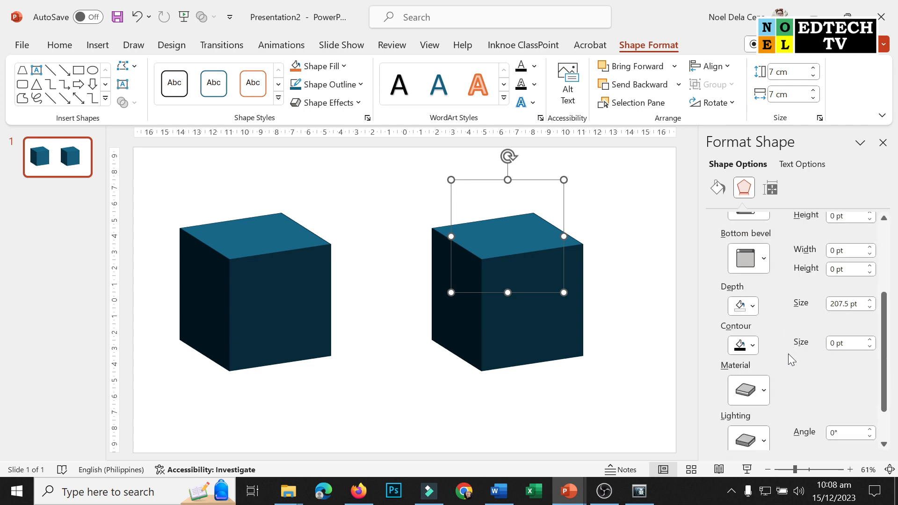
click(765, 396)
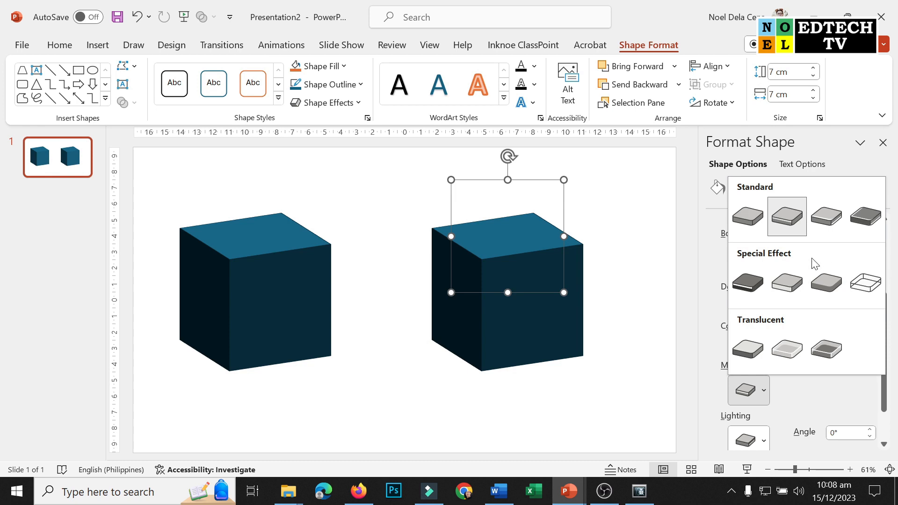
click(868, 288)
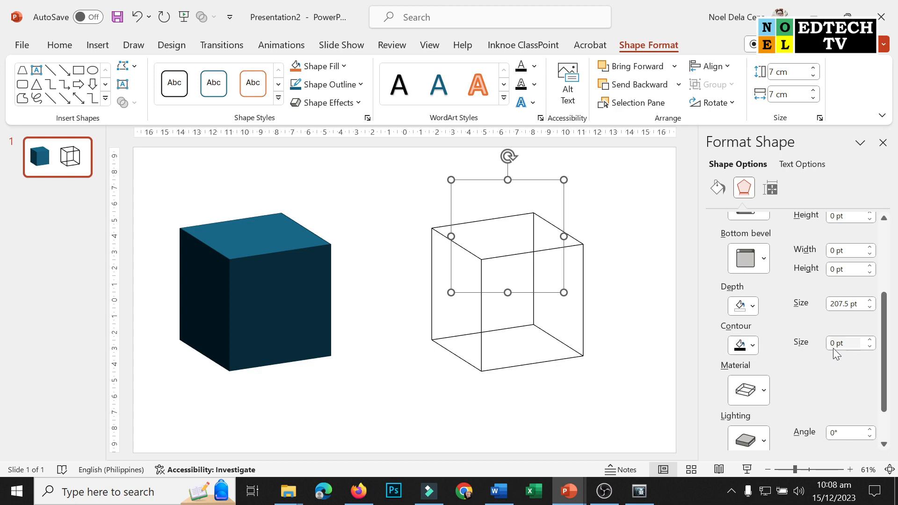
- Set the wireframe cube's 3-D contour size to 4 pt
click(869, 340)
click(869, 340)
click(870, 339)
click(869, 340)
click(869, 340)
click(869, 340)
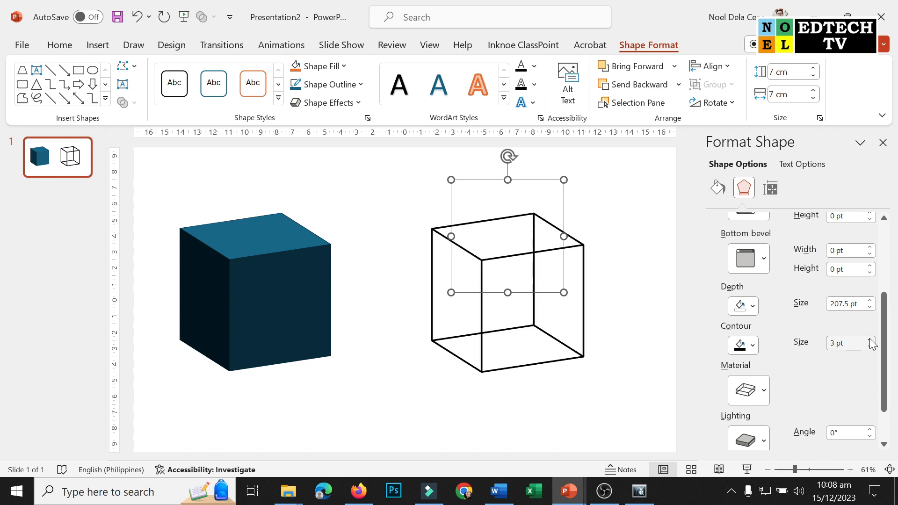
click(869, 340)
click(869, 340)
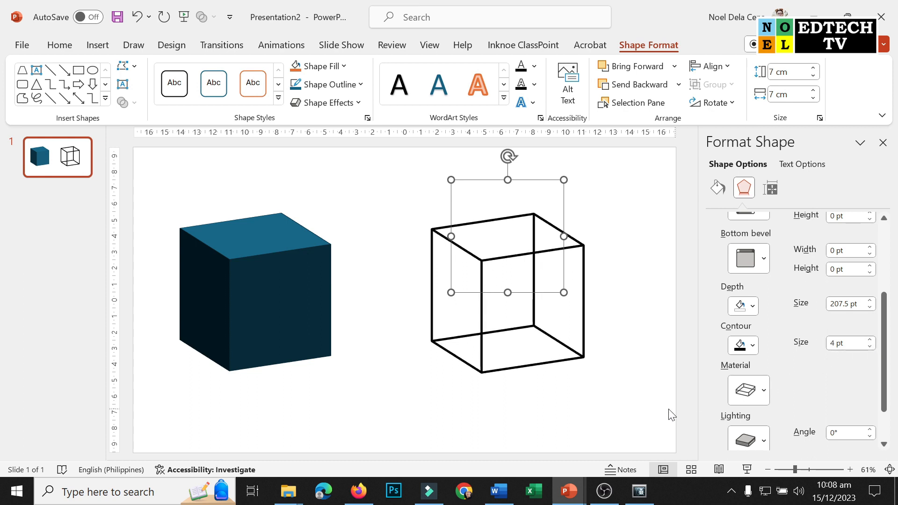
click(609, 385)
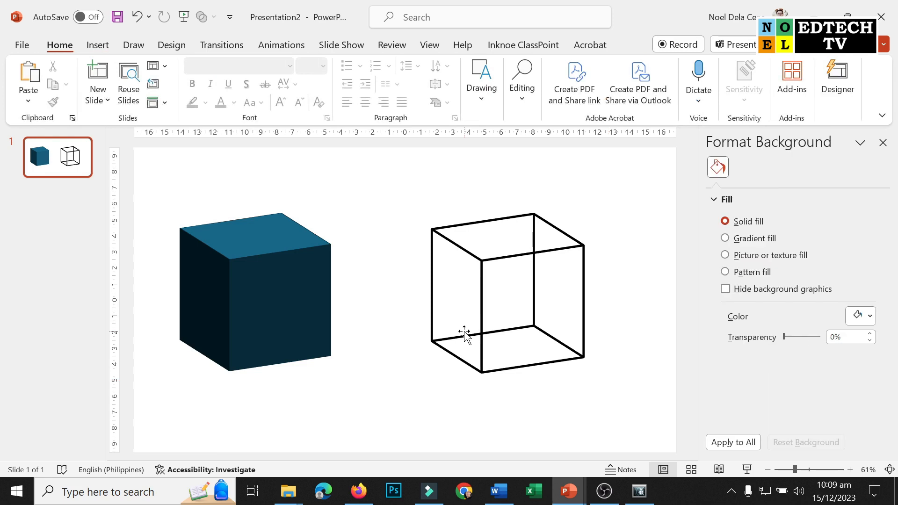
- Change the base shape of both the solid and the wireframe cube to a trapezoid
click(260, 259)
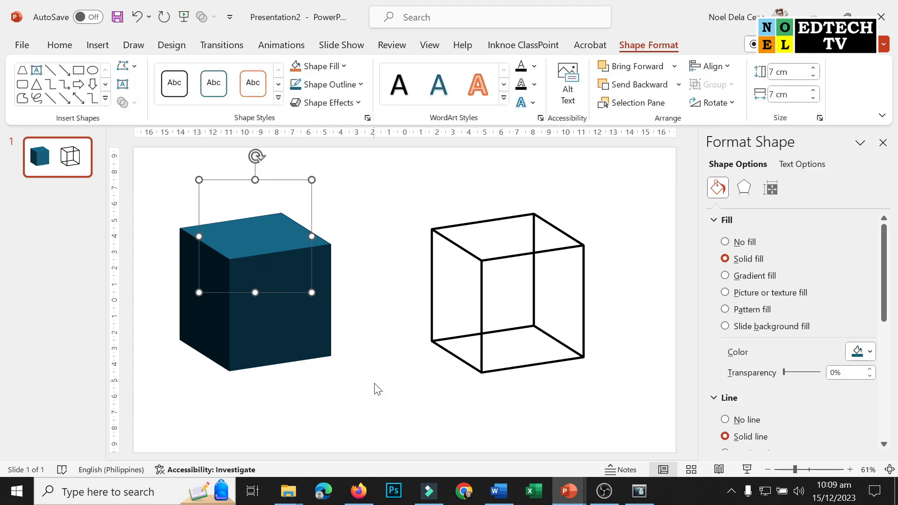
click(538, 321)
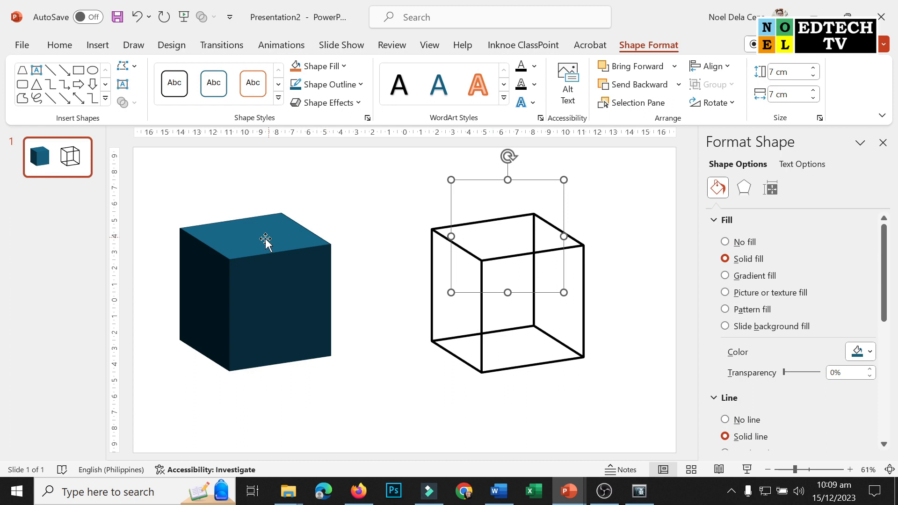
shift+click(271, 265)
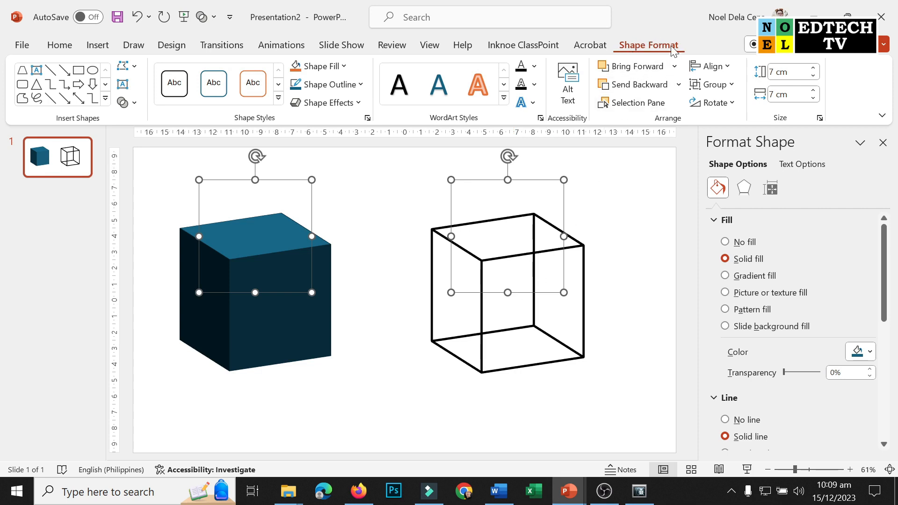
click(126, 75)
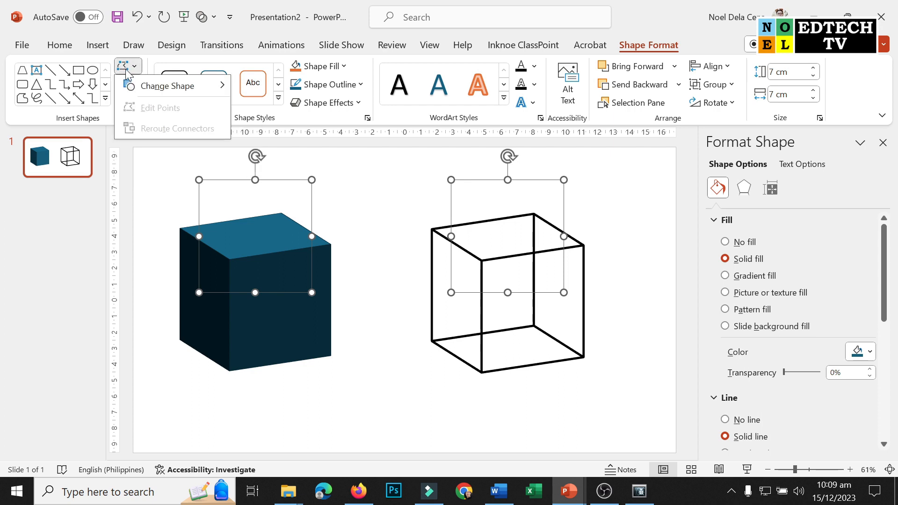
mouse_move(176, 93)
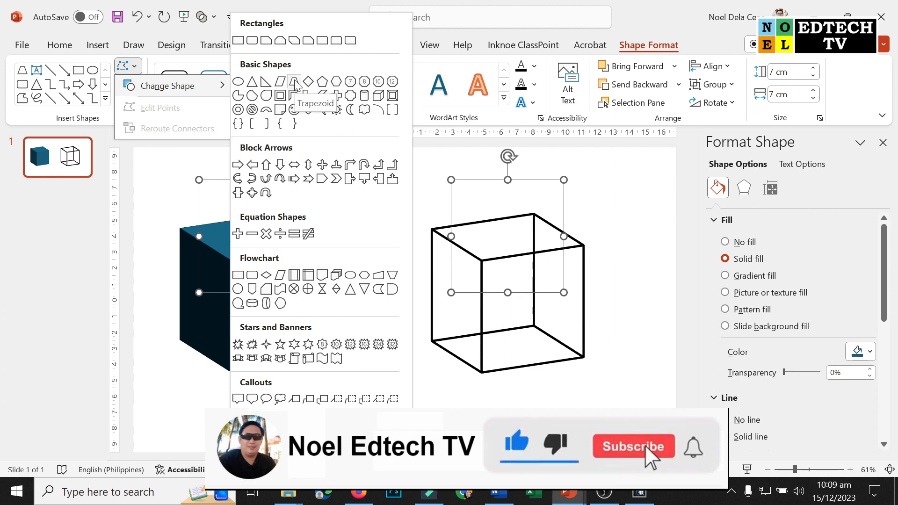
click(295, 89)
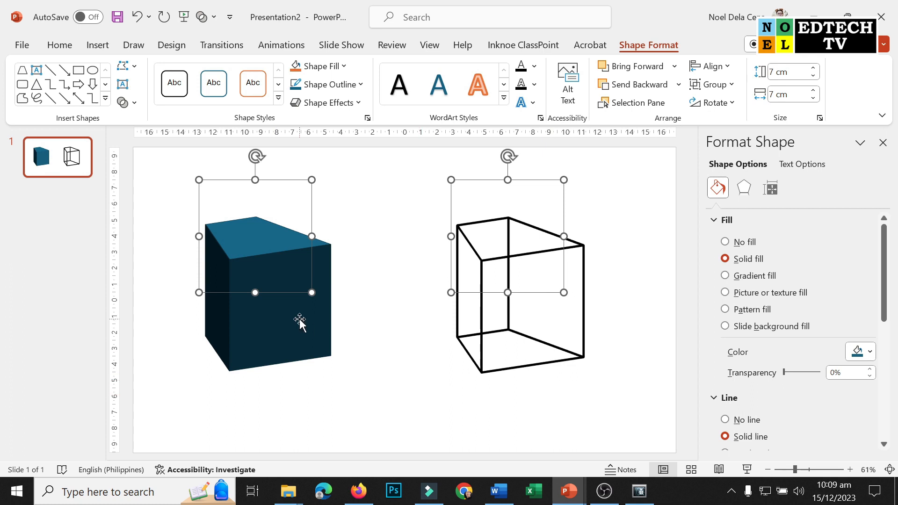
- Change the base shape of both selected prisms first to a hexagon and finally to a heptagon
click(134, 67)
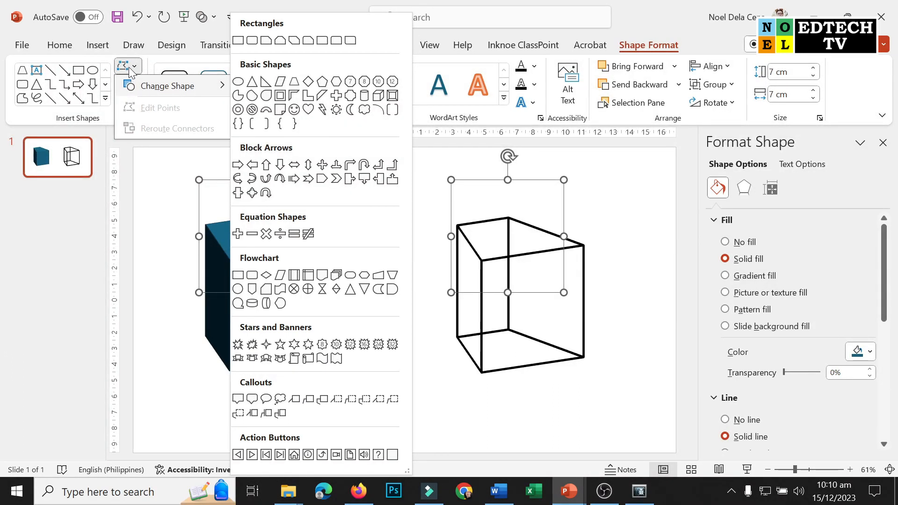
click(336, 82)
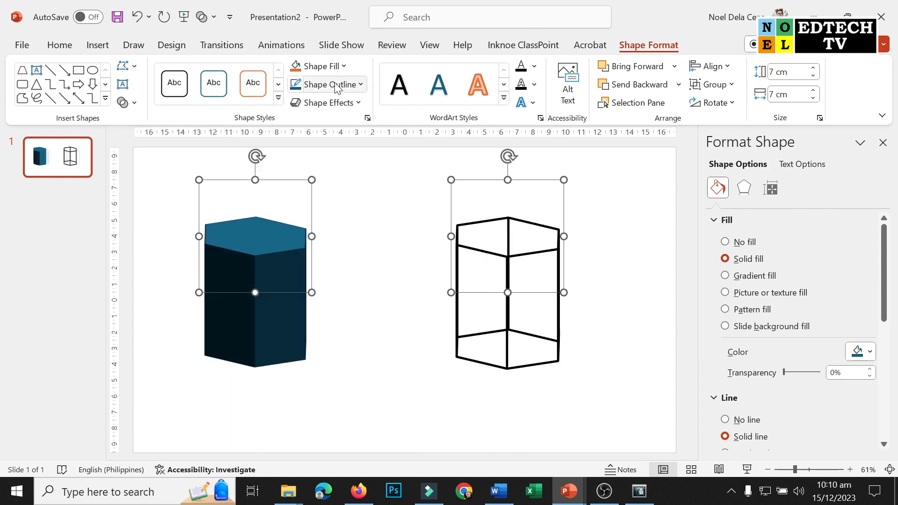
click(132, 69)
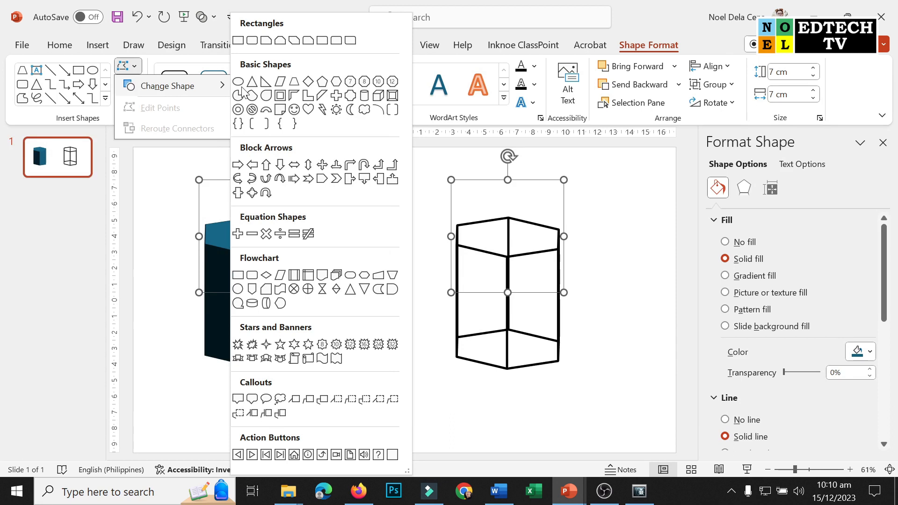
click(349, 82)
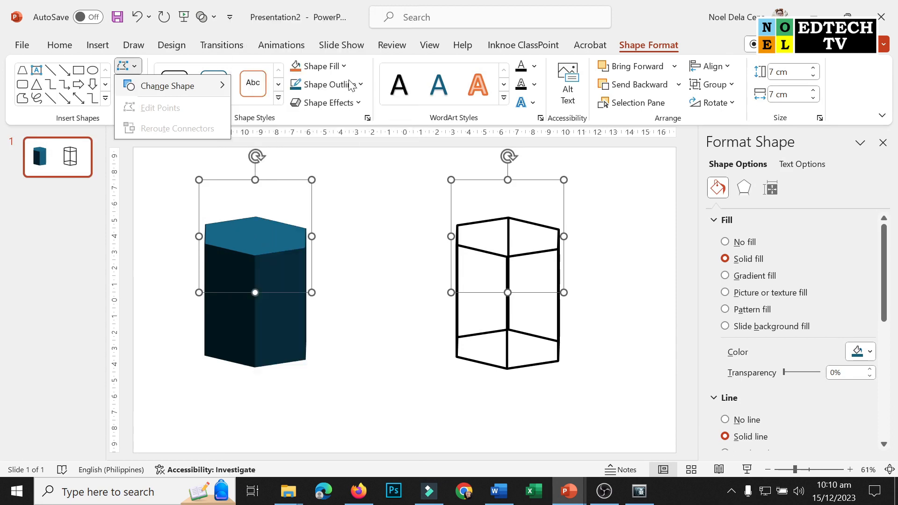